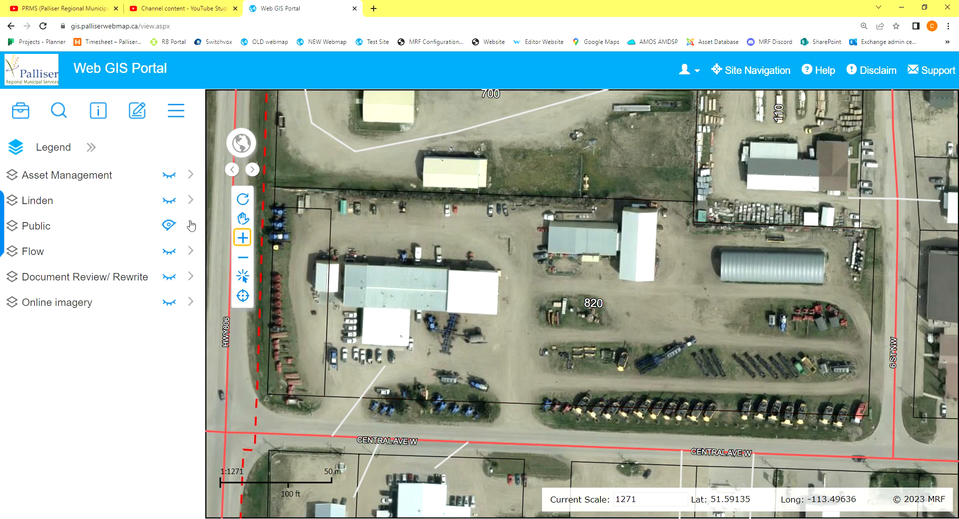
Open the Measure and Redline tools and place their windows side by side over the map.
{"action": "left_click", "coordinate": [21, 109]}
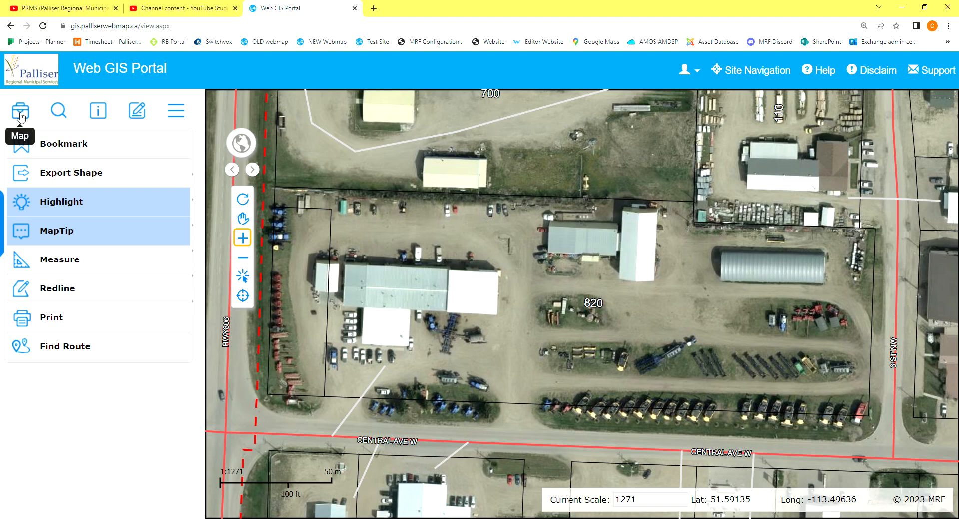
{"action": "left_click", "coordinate": [44, 265]}
{"action": "left_click", "coordinate": [51, 292]}
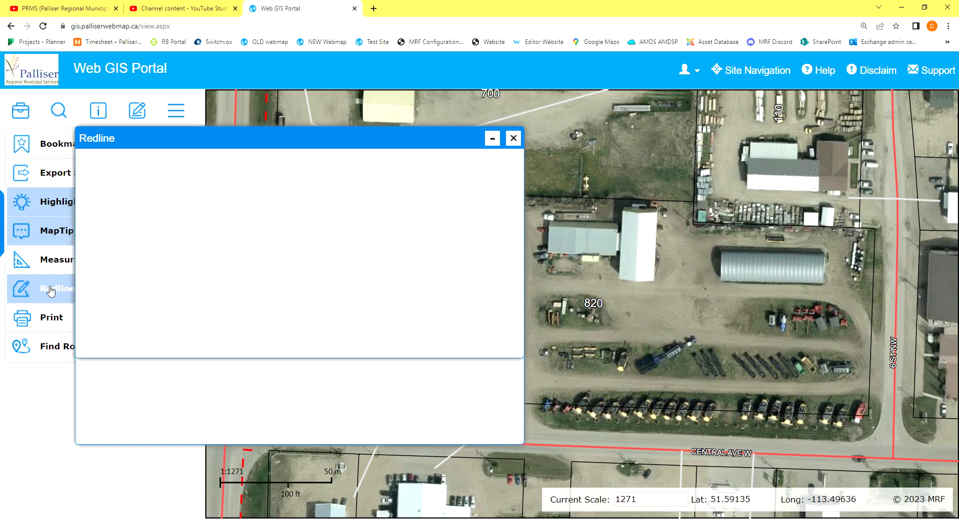
{"action": "left_click_drag", "start_coordinate": [295, 144], "coordinate": [787, 111]}
{"action": "left_click_drag", "start_coordinate": [442, 149], "coordinate": [475, 112]}
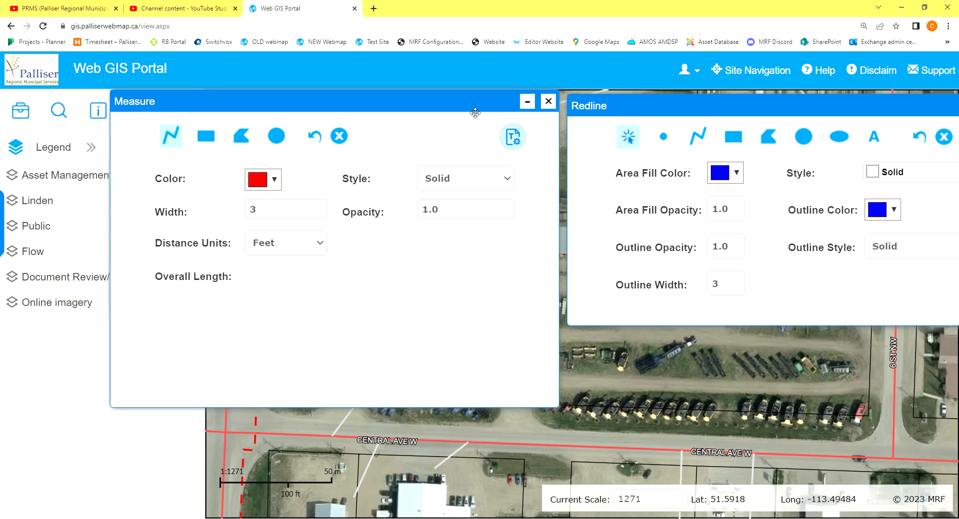
{"action": "key", "text": "ctrl+minus"}
{"action": "key", "text": "ctrl+minus"}
{"action": "key", "text": "ctrl+minus"}
{"action": "key", "text": "ctrl+minus"}
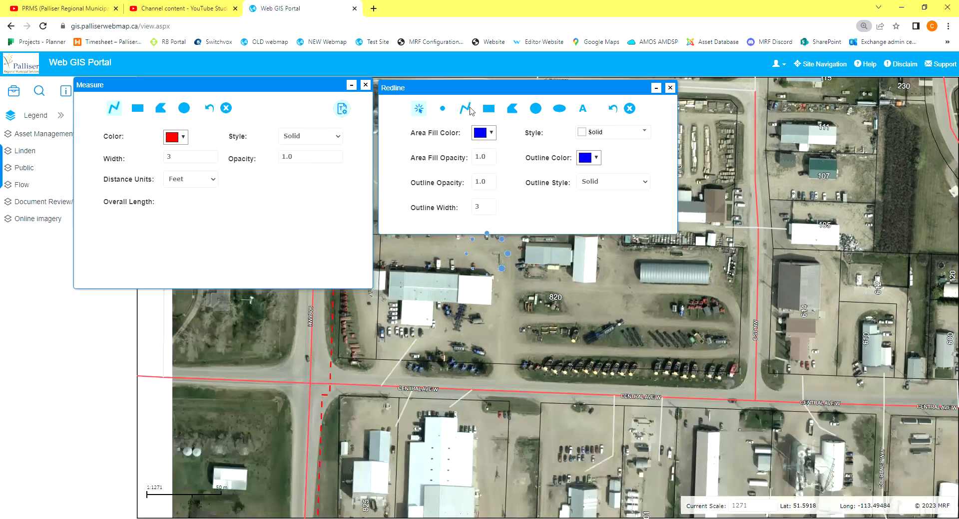
Minimize and restore both tool windows, and place the Redline window beneath the Measure window.
{"action": "left_click", "coordinate": [658, 89]}
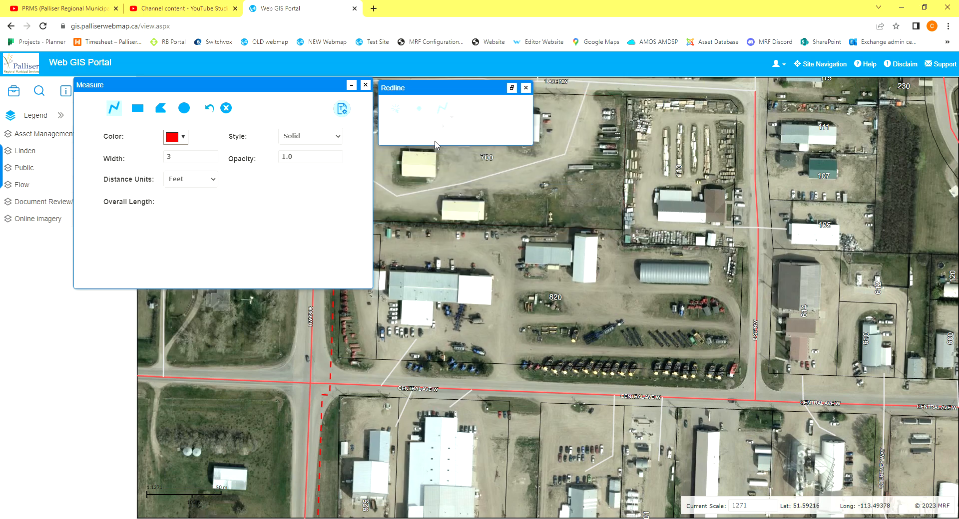
{"action": "left_click", "coordinate": [354, 88]}
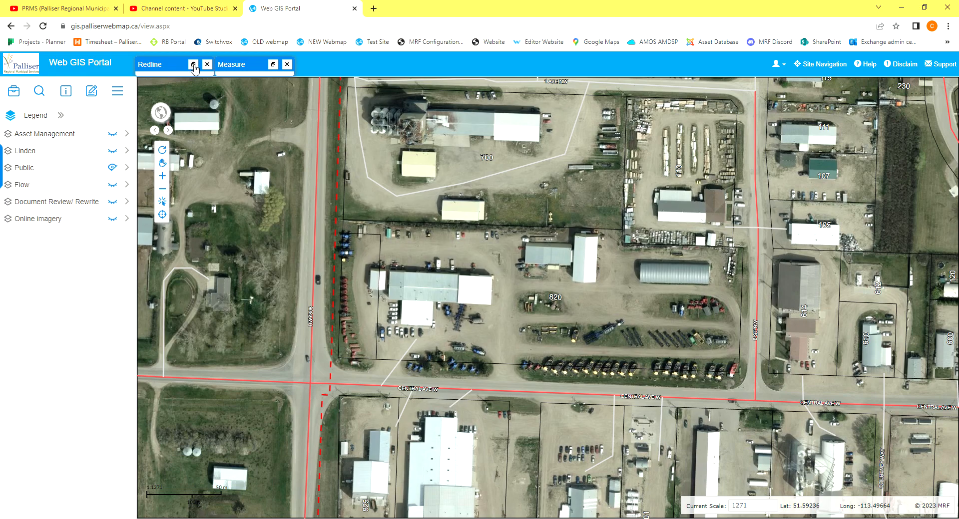
{"action": "left_click", "coordinate": [193, 64]}
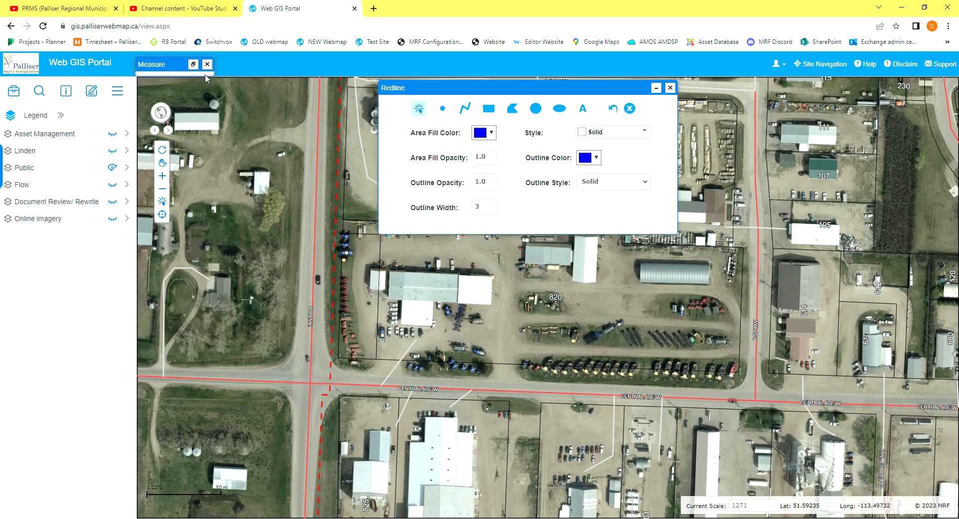
{"action": "left_click", "coordinate": [193, 64]}
{"action": "left_click_drag", "start_coordinate": [469, 90], "coordinate": [160, 315]}
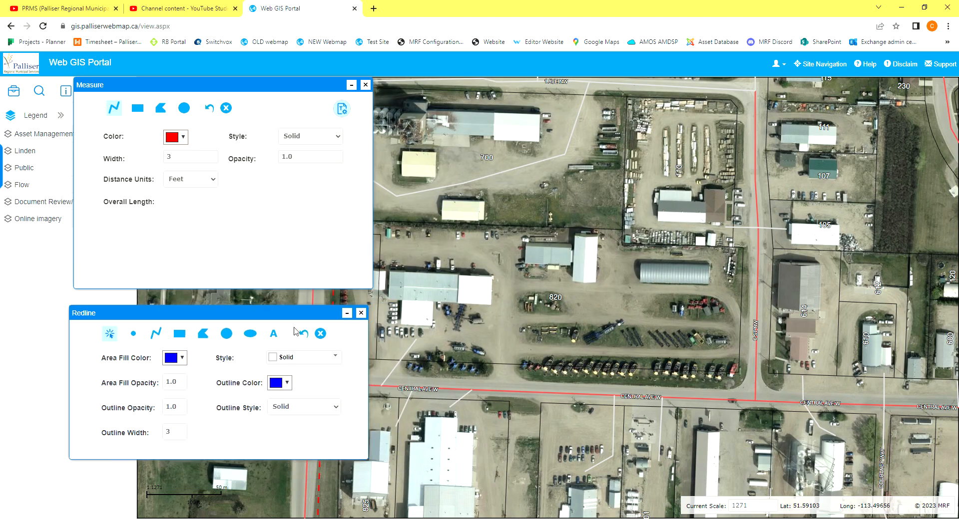
{"action": "left_click_drag", "start_coordinate": [297, 313], "coordinate": [285, 309]}
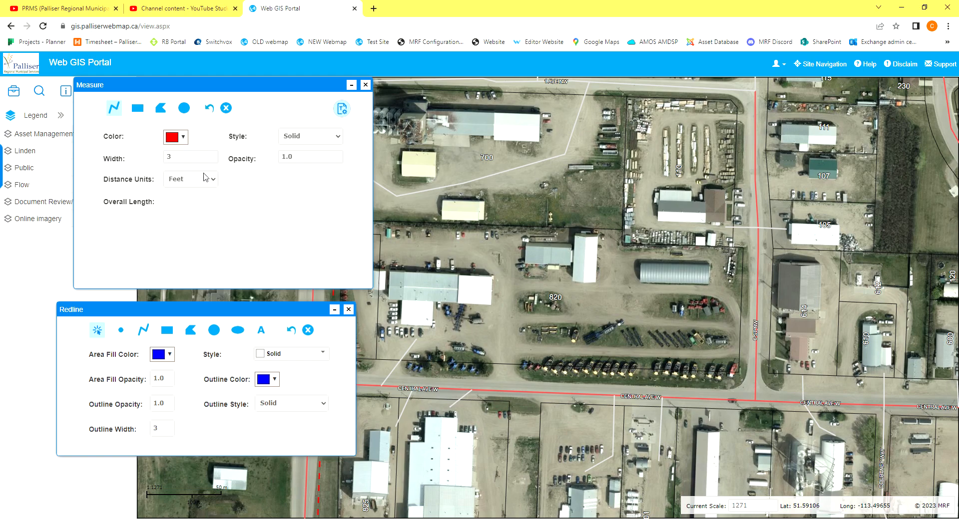
Measure the distance in Meters from the large building's south edge to the southern boundary of parcel 700.
{"action": "left_click", "coordinate": [203, 210]}
{"action": "left_click_drag", "start_coordinate": [295, 85], "coordinate": [252, 108]}
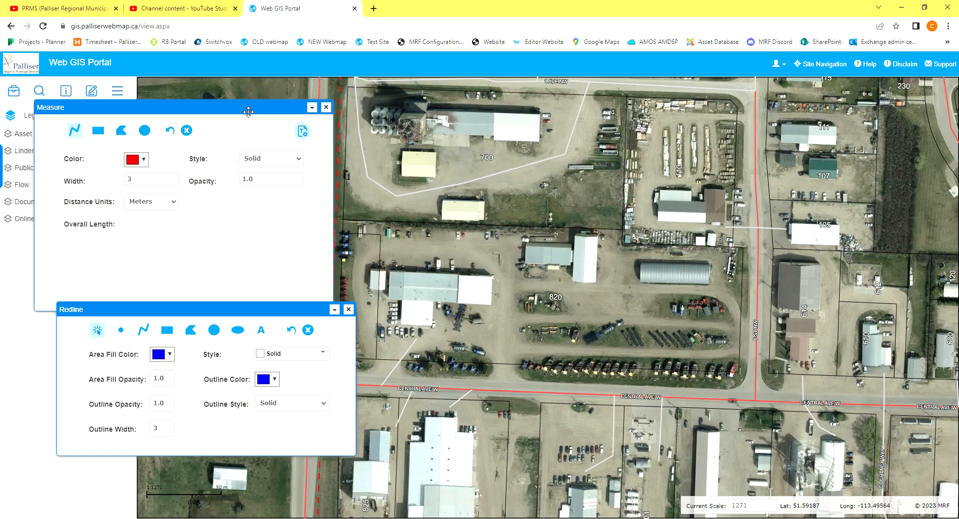
{"action": "left_click", "coordinate": [524, 144]}
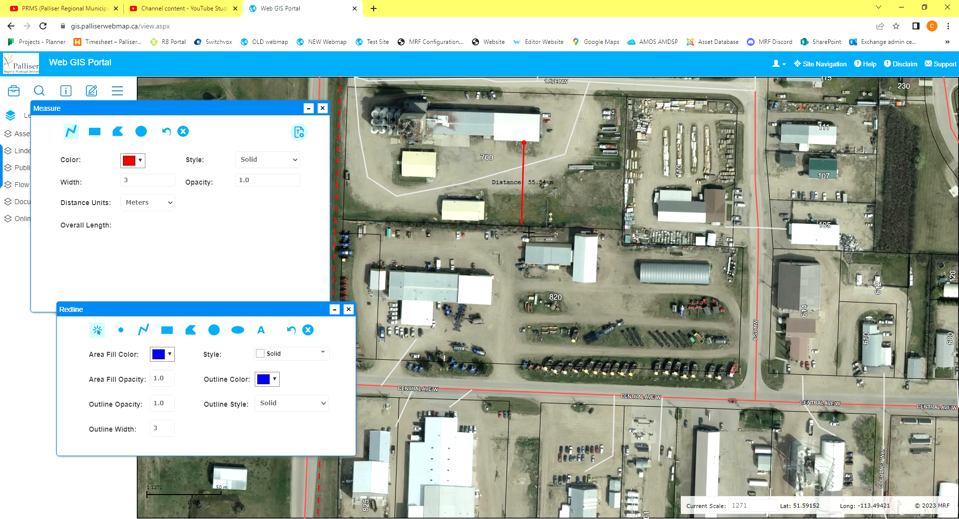
{"action": "double_click", "coordinate": [522, 226]}
Set up polygon measuring with a grey fill at 0.5 opacity, distance in Meters and area in Acres.
{"action": "left_click", "coordinate": [119, 131]}
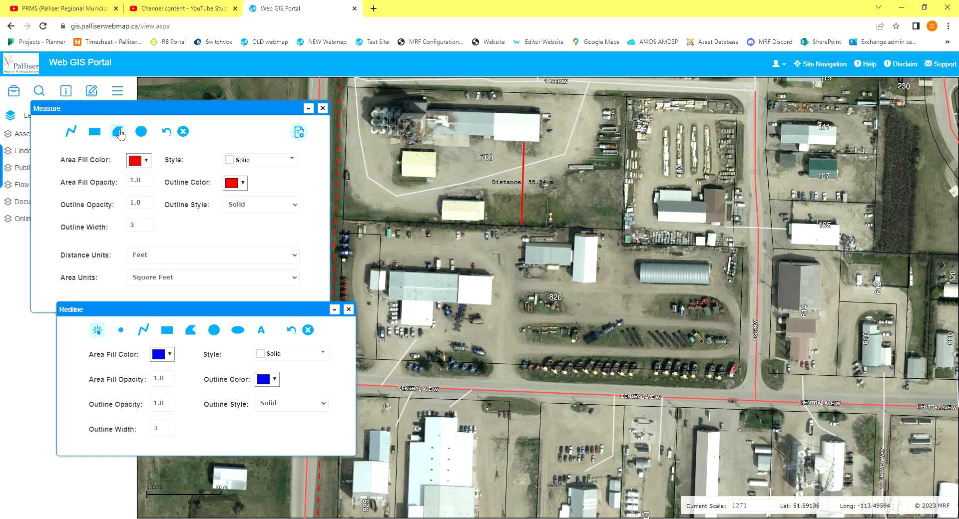
{"action": "left_click_drag", "start_coordinate": [240, 312], "coordinate": [186, 362]}
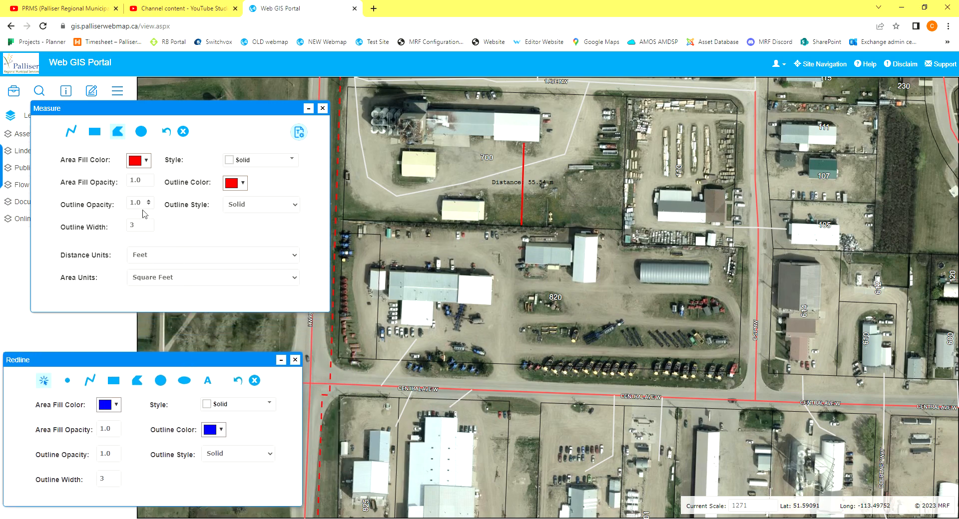
{"action": "left_click", "coordinate": [148, 184]}
{"action": "left_click", "coordinate": [140, 161]}
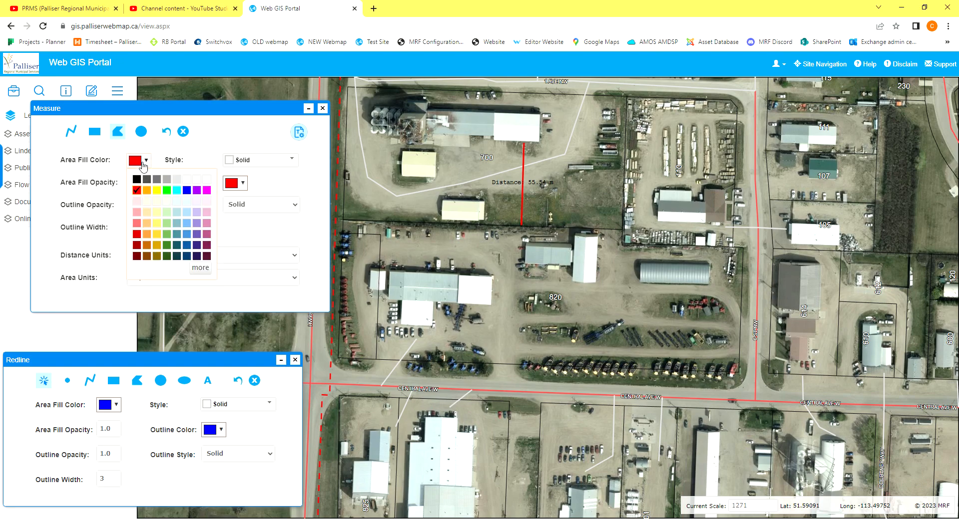
{"action": "left_click", "coordinate": [167, 179]}
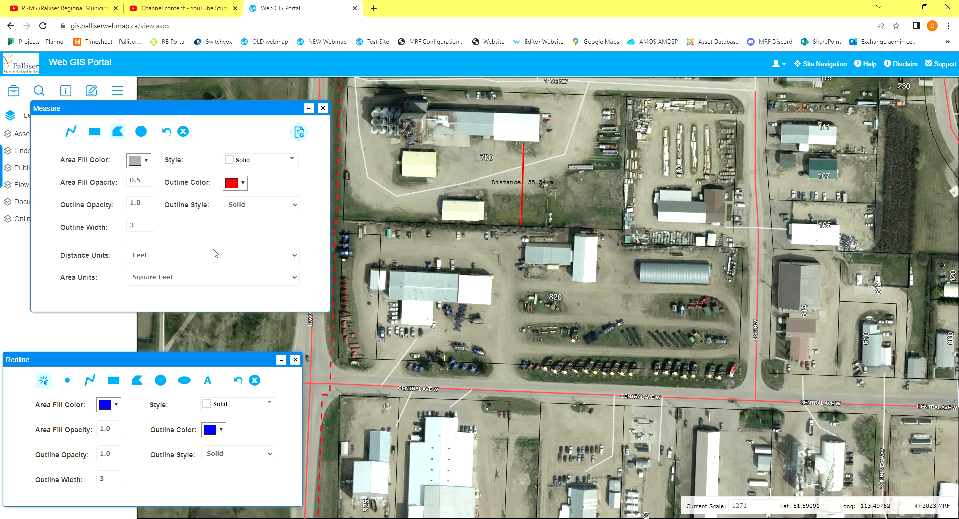
{"action": "left_click", "coordinate": [205, 287]}
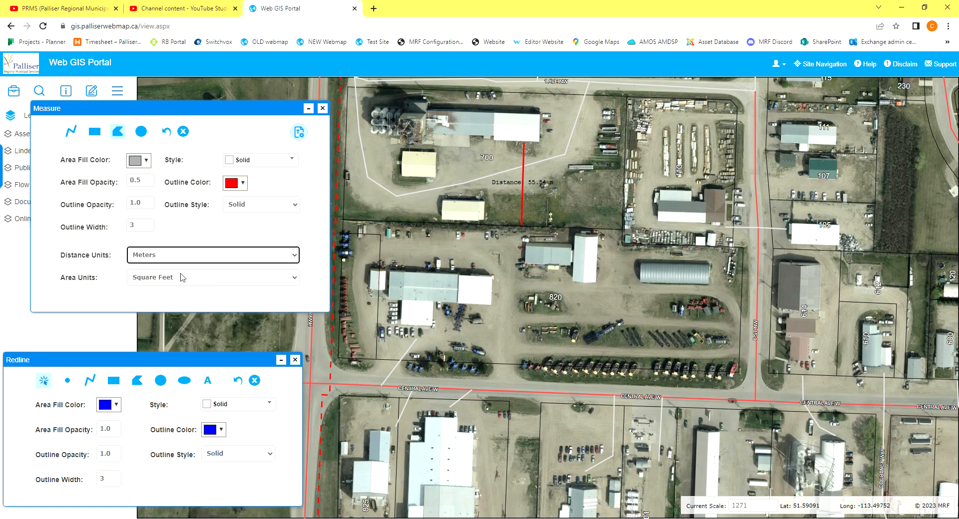
{"action": "left_click", "coordinate": [168, 314]}
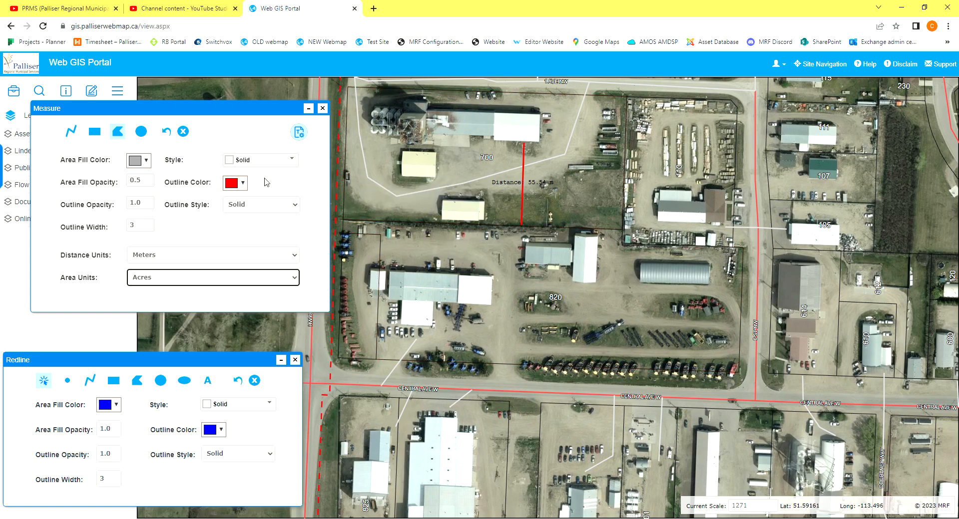
Measure the perimeter and area of the small yellow building west of the 700 label by tracing its four corners.
{"action": "left_click", "coordinate": [409, 156]}
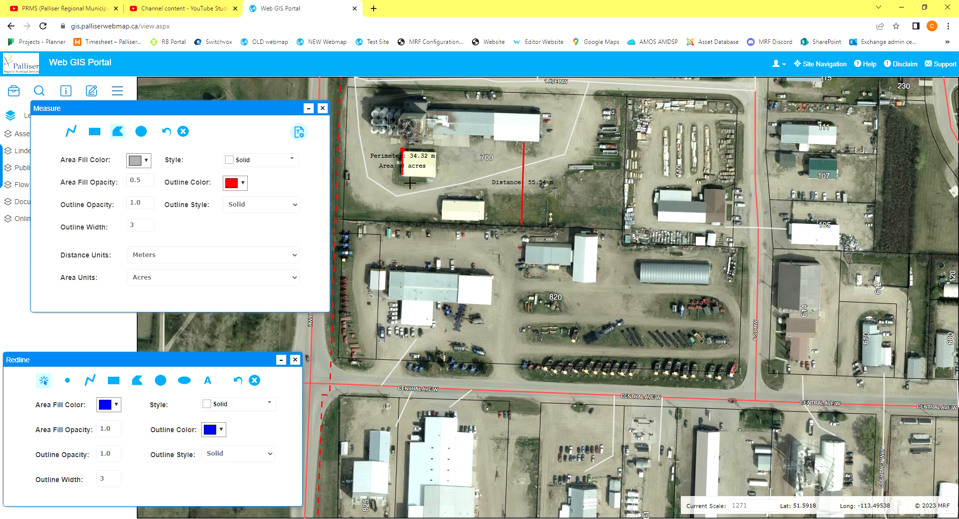
{"action": "left_click", "coordinate": [409, 184]}
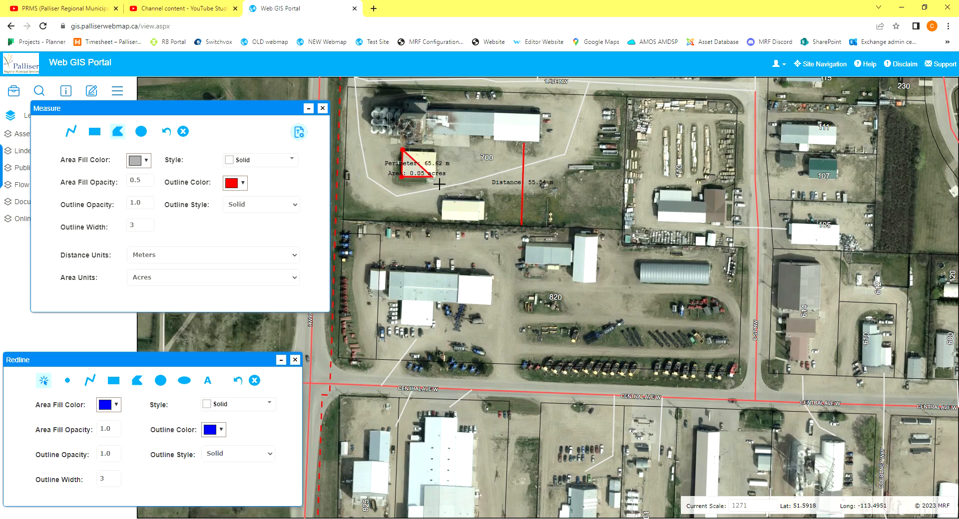
{"action": "left_click", "coordinate": [444, 185]}
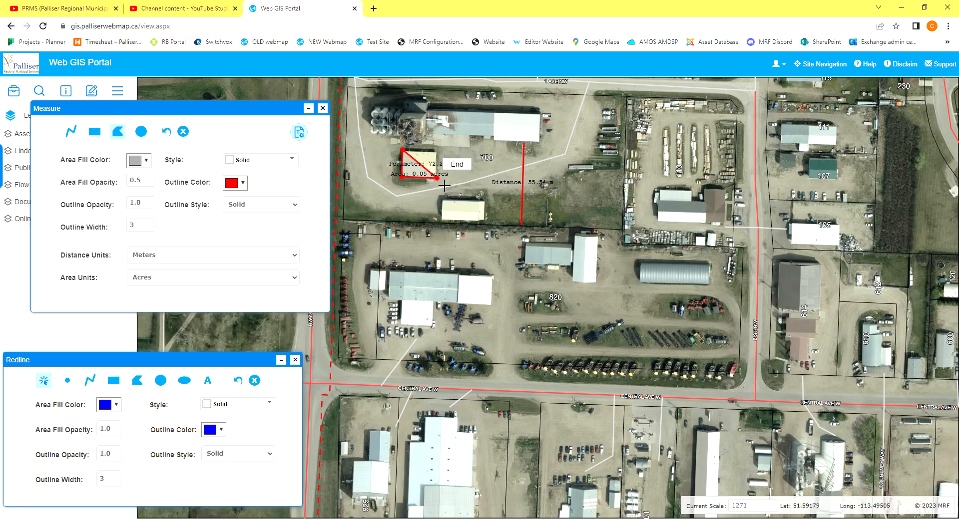
{"action": "double_click", "coordinate": [438, 151]}
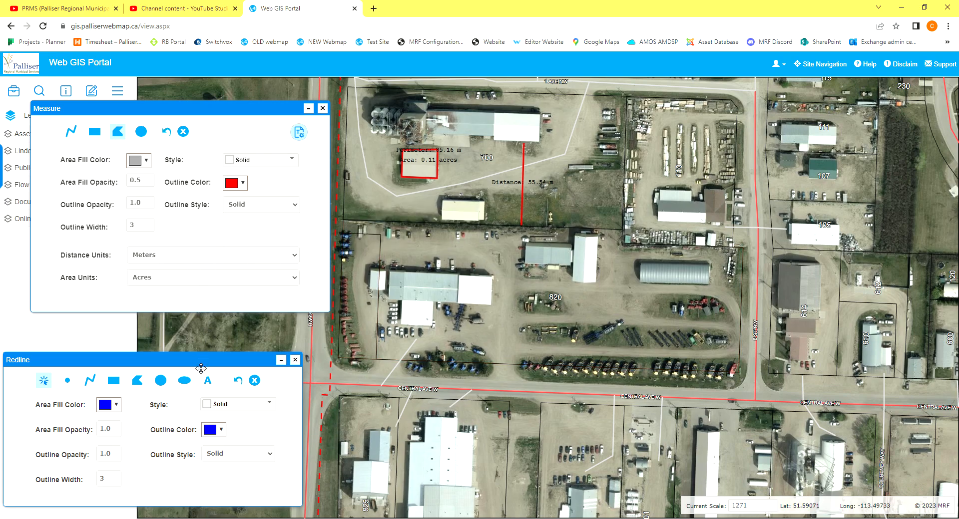
Place three blue square redline points in the eastern part of parcel 700.
{"action": "left_click_drag", "start_coordinate": [200, 368], "coordinate": [243, 328]}
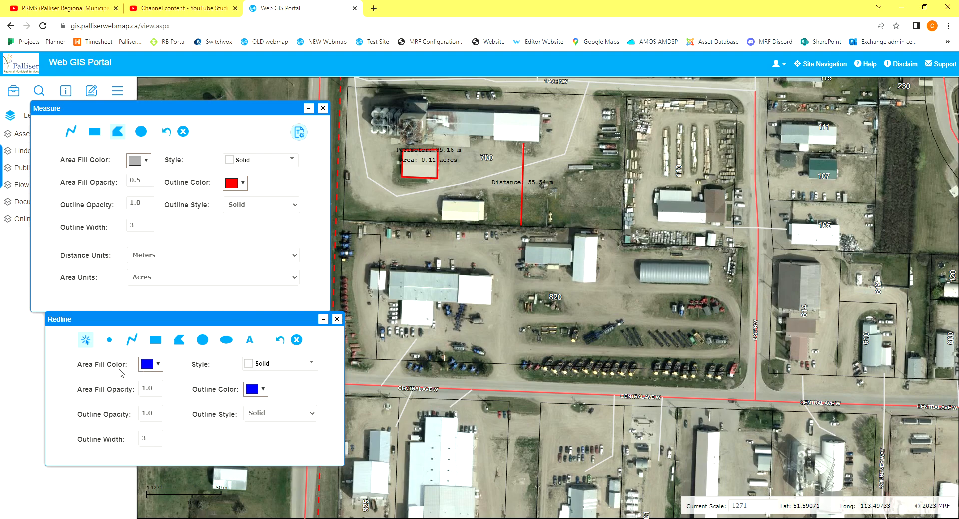
{"action": "left_click", "coordinate": [109, 342]}
{"action": "left_click", "coordinate": [281, 366]}
{"action": "left_click", "coordinate": [269, 398]}
{"action": "left_click", "coordinate": [581, 202]}
{"action": "left_click", "coordinate": [608, 183]}
{"action": "left_click", "coordinate": [584, 155]}
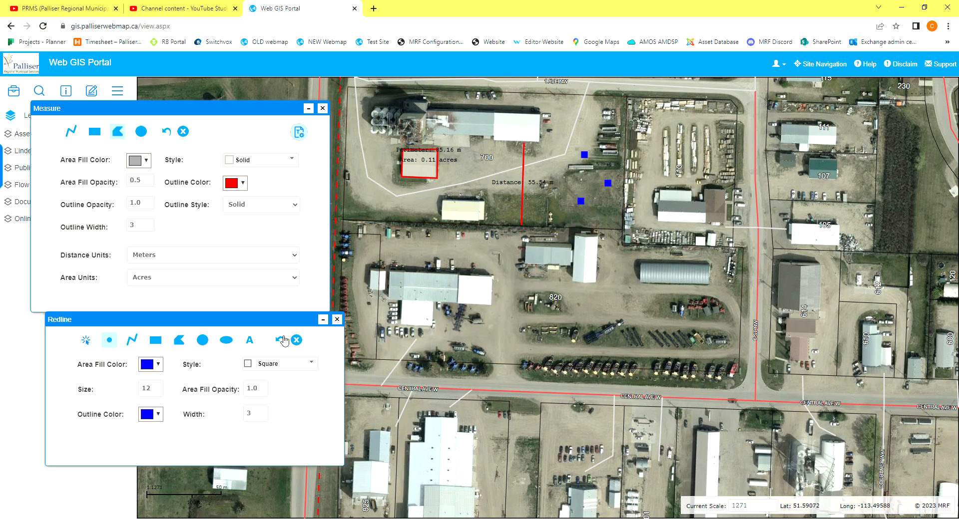
Add the redline text label "building A" at the large building in the north of parcel 700.
{"action": "left_click", "coordinate": [249, 340]}
{"action": "left_click", "coordinate": [171, 382]}
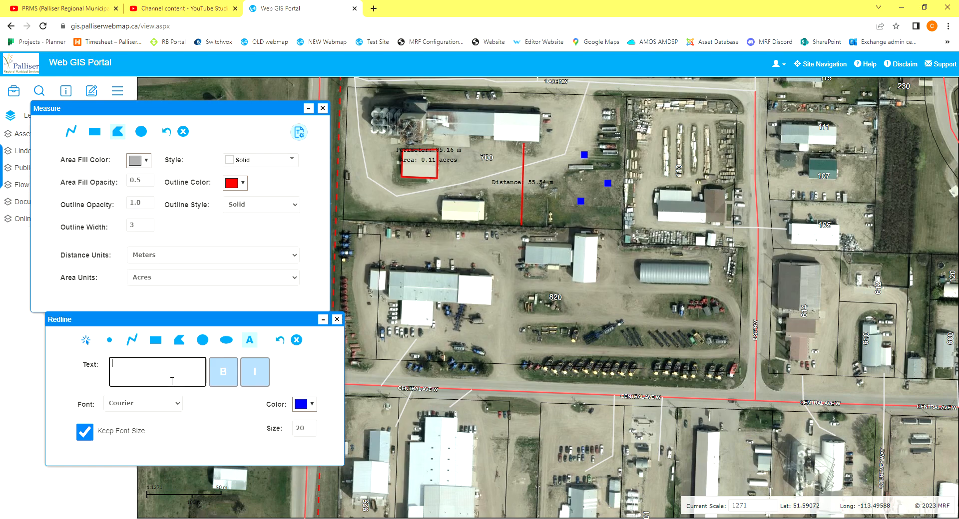
{"action": "type", "text": "buy"}
{"action": "key", "text": "BackSpace"}
{"action": "type", "text": "ilk"}
{"action": "left_click", "coordinate": [542, 141]}
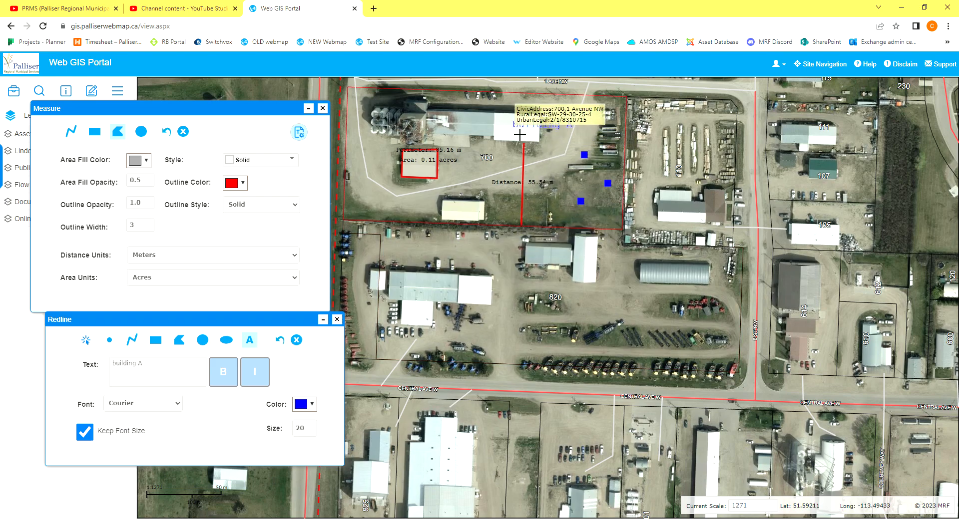
Add the redline text label "building B" on the building along the southern boundary of parcel 700.
{"action": "left_click", "coordinate": [194, 366]}
{"action": "key", "text": "BackSpace"}
{"action": "type", "text": "B"}
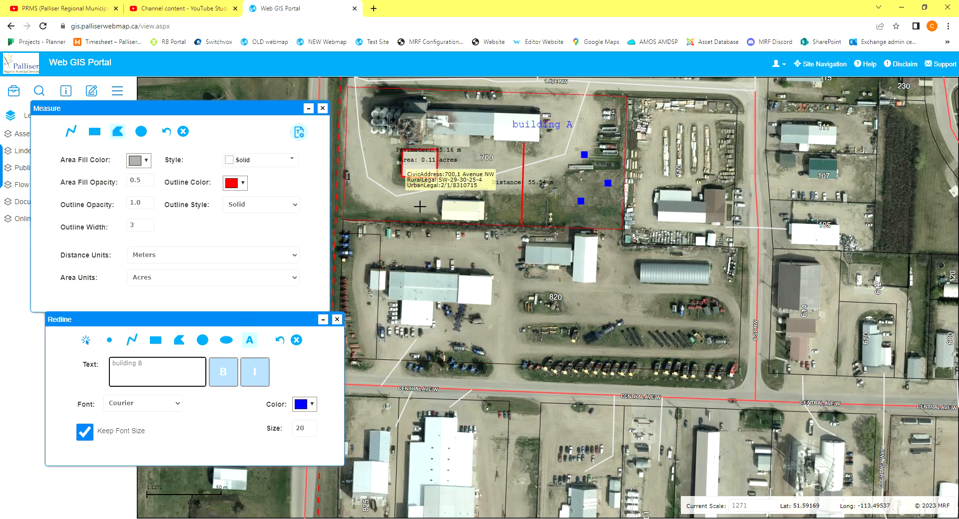
{"action": "left_click", "coordinate": [483, 215]}
Add the redline text label "building C" on the building measured with the red polygon.
{"action": "left_click", "coordinate": [175, 366]}
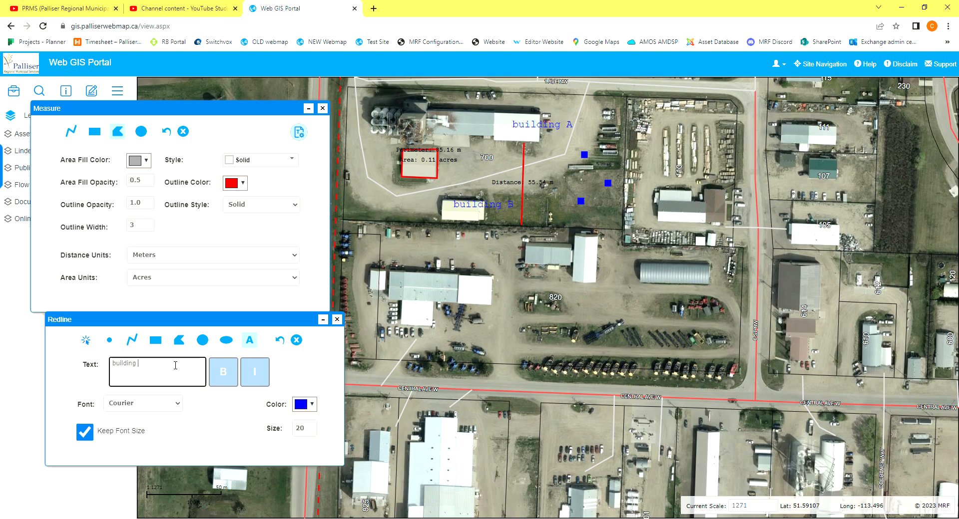
{"action": "type", "text": "C"}
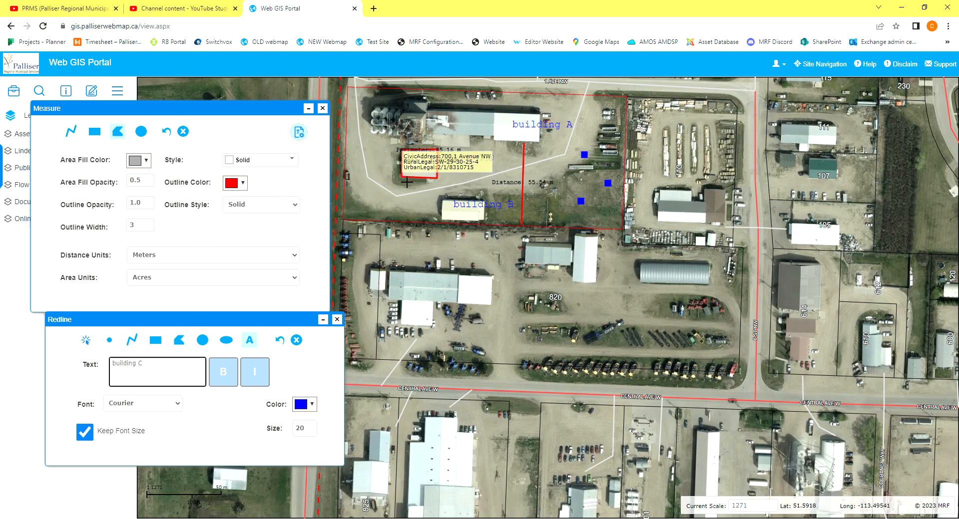
{"action": "left_click", "coordinate": [409, 181]}
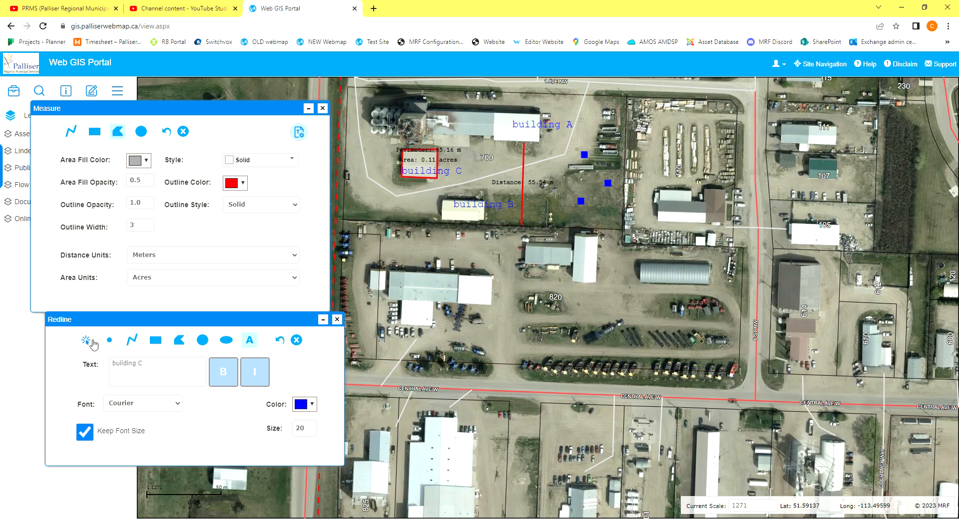
Set up the redline selection tool with a red Dash Dot outline and an area fill opacity of 0.
{"action": "left_click", "coordinate": [86, 341]}
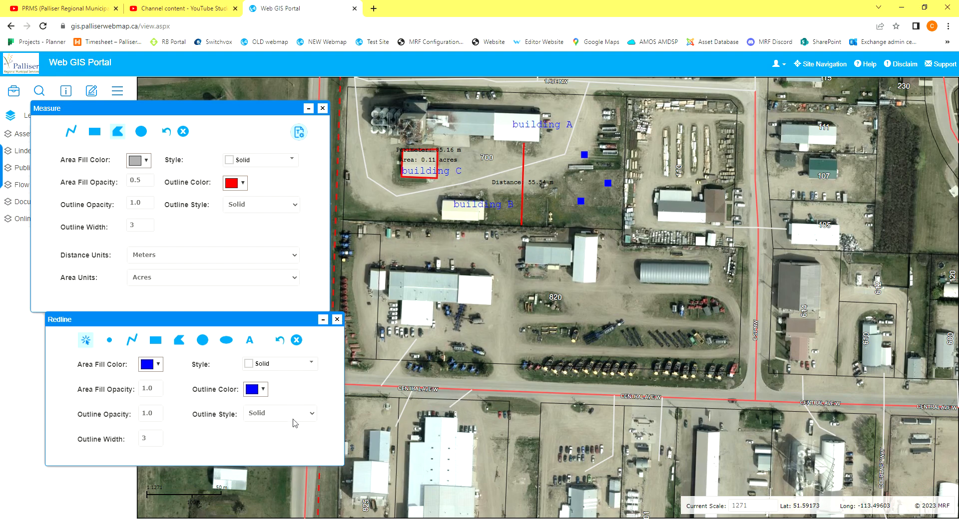
{"action": "left_click", "coordinate": [294, 452]}
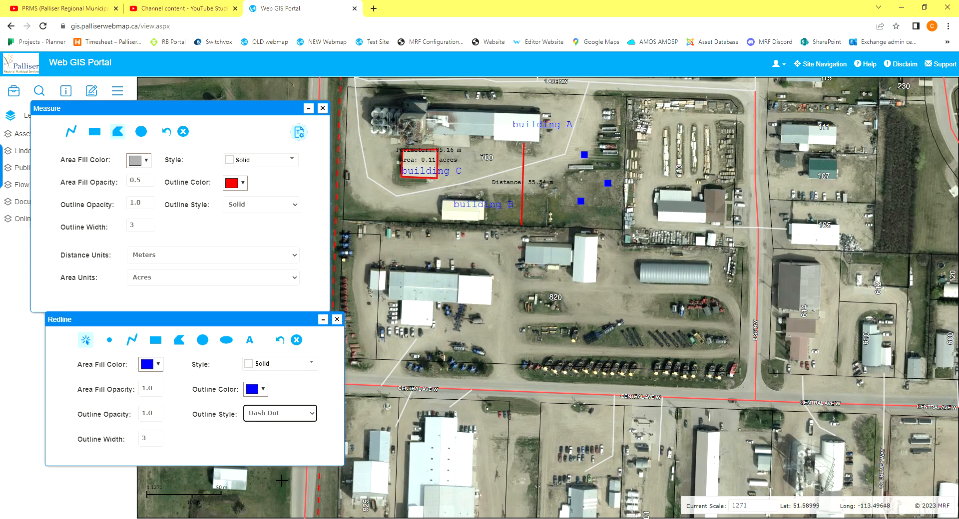
{"action": "left_click", "coordinate": [259, 395]}
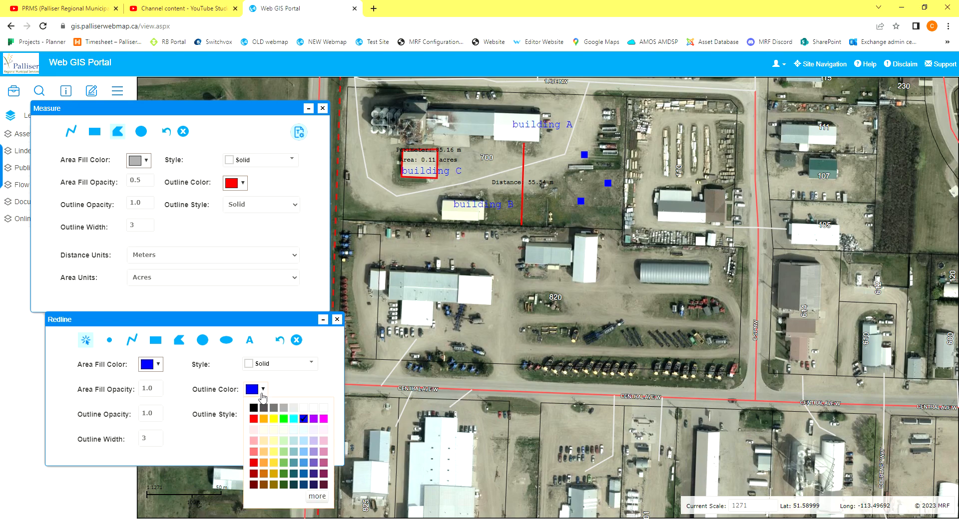
{"action": "left_click", "coordinate": [253, 419]}
{"action": "left_click", "coordinate": [151, 367]}
{"action": "left_click", "coordinate": [123, 370]}
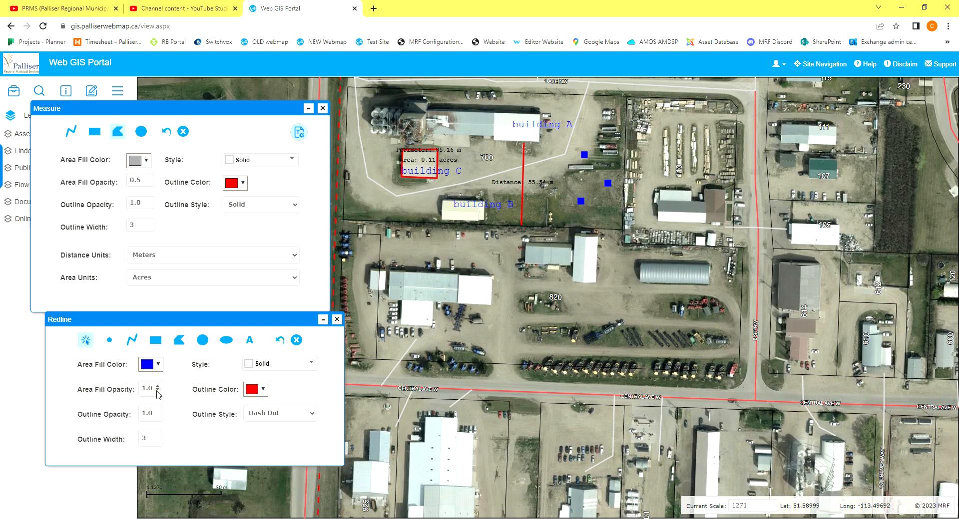
{"action": "double_click", "coordinate": [157, 391]}
Outline parcel 700 on the map by selecting it with the redline selection tool.
{"action": "mouse_move", "coordinate": [414, 206]}
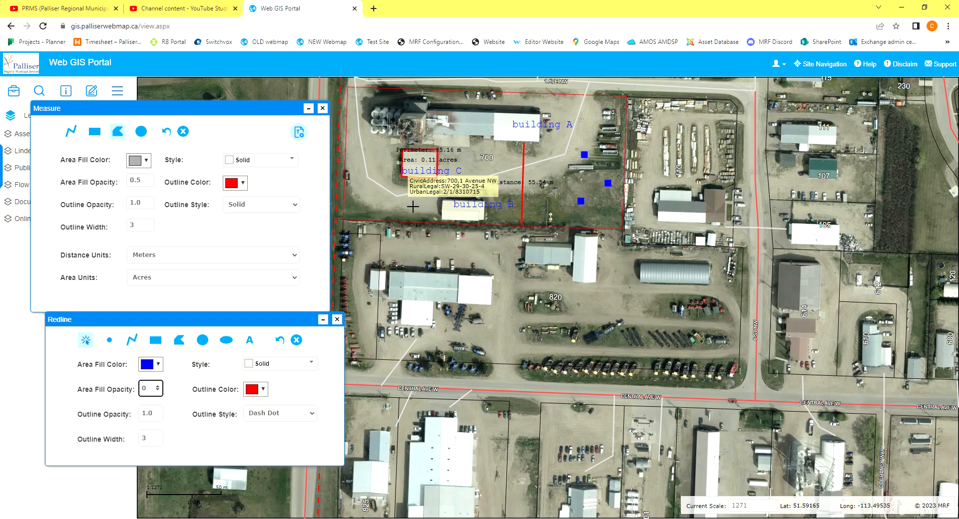
{"action": "left_click", "coordinate": [412, 206]}
{"action": "mouse_move", "coordinate": [455, 360]}
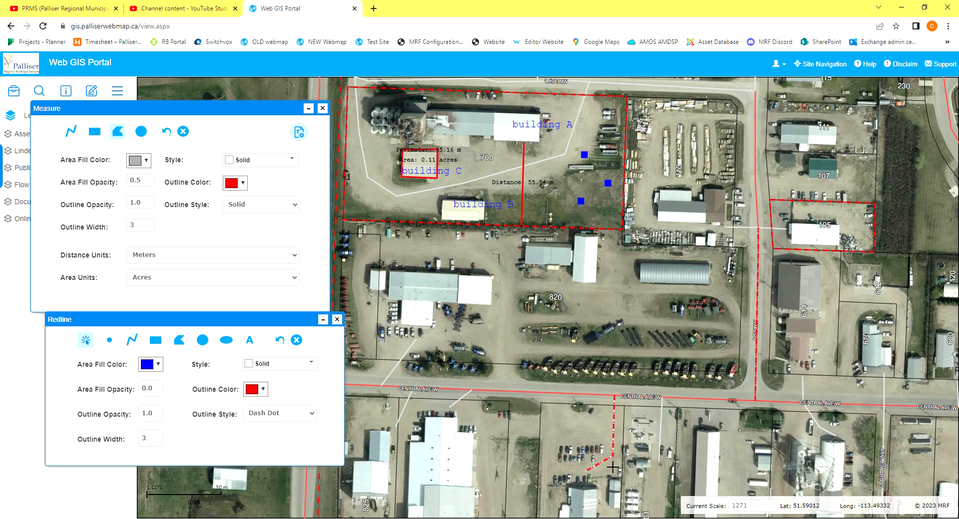
Minimize the Measure and Redline windows and zoom the map in on the outlined parcel 700.
{"action": "left_click", "coordinate": [309, 109]}
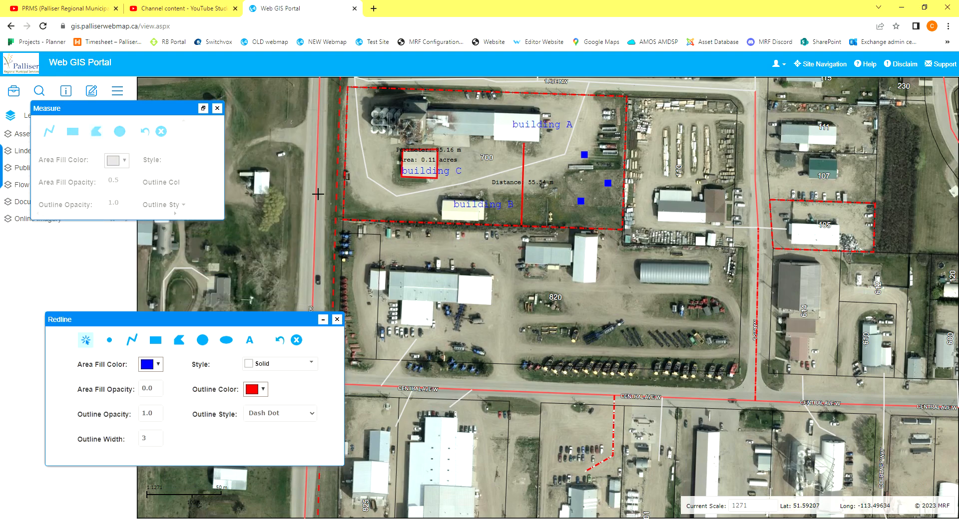
{"action": "left_click", "coordinate": [324, 320]}
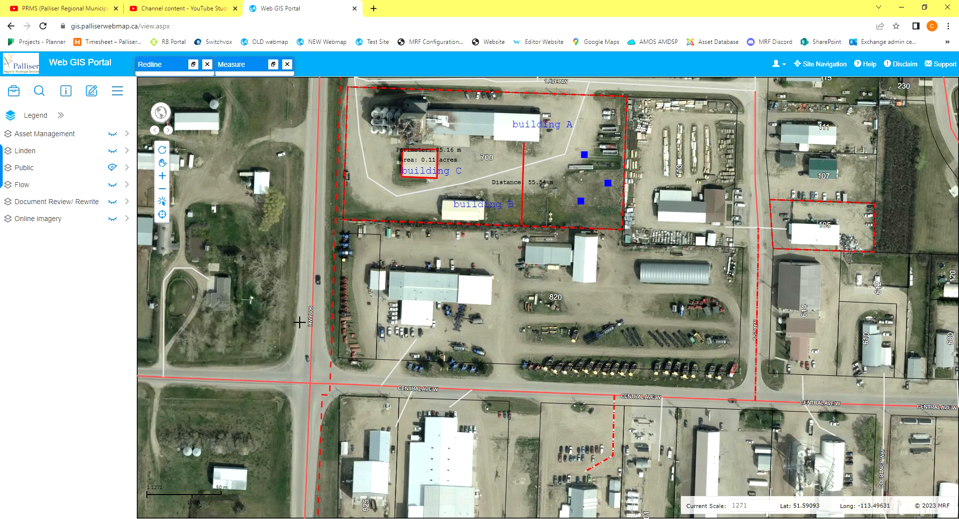
{"action": "left_click", "coordinate": [162, 162]}
{"action": "left_click_drag", "start_coordinate": [221, 156], "coordinate": [218, 279]}
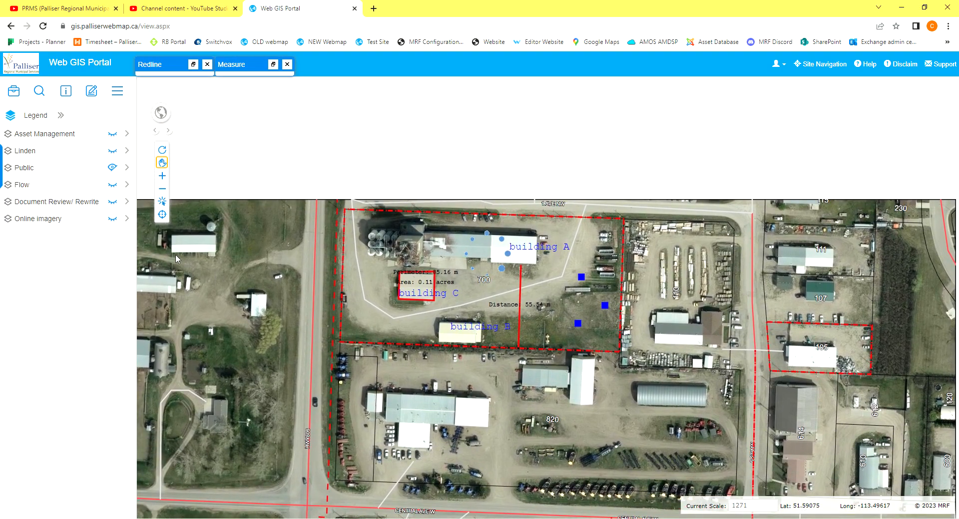
{"action": "left_click", "coordinate": [163, 176]}
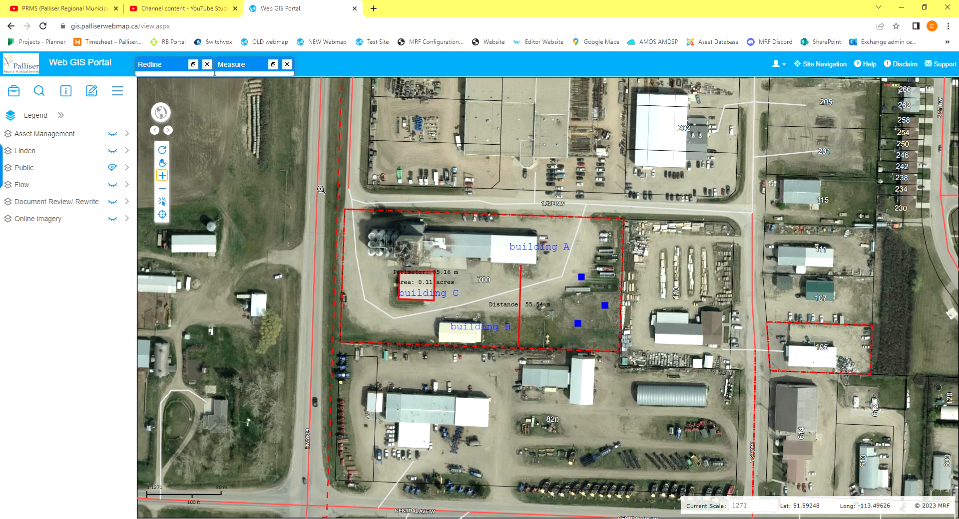
{"action": "left_click_drag", "start_coordinate": [303, 179], "coordinate": [680, 399]}
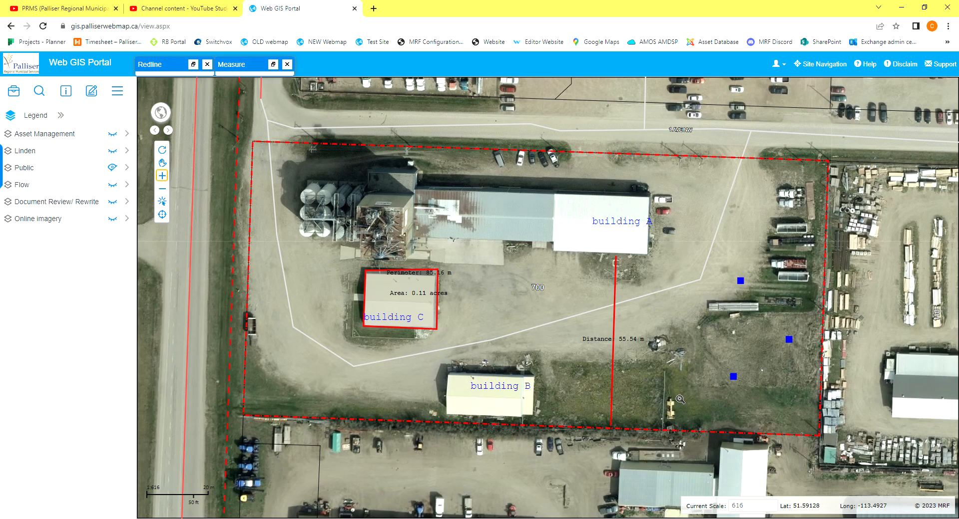
Open the print setup and set the map title to "Parcel Map".
{"action": "left_click", "coordinate": [14, 91]}
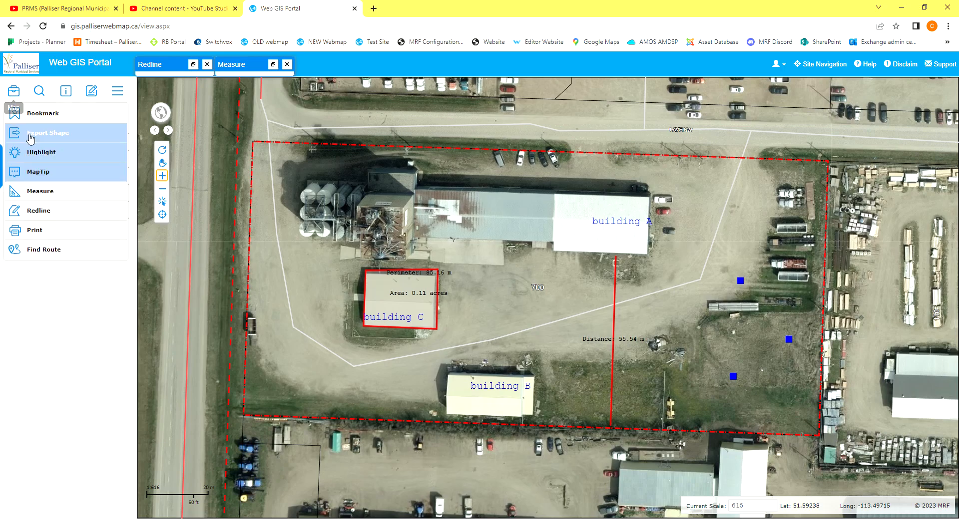
{"action": "left_click", "coordinate": [59, 229]}
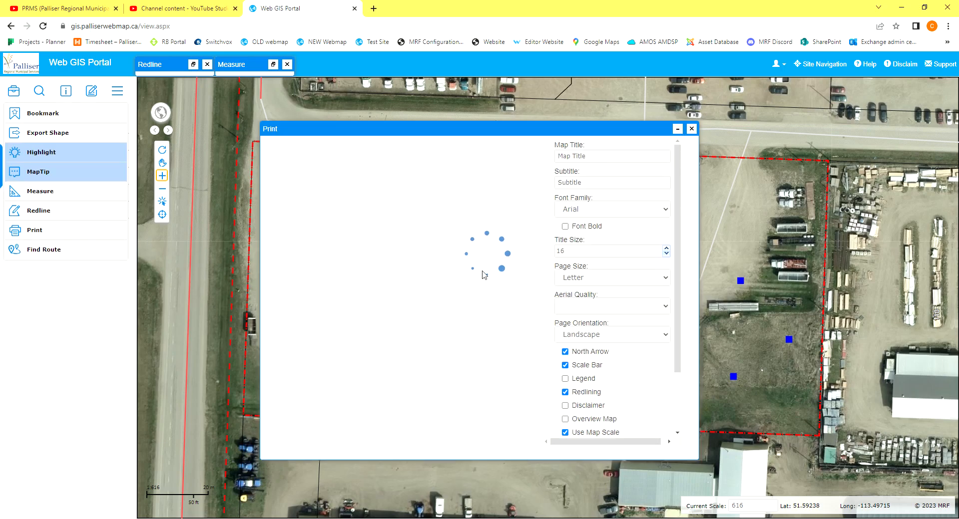
{"action": "left_click", "coordinate": [602, 160]}
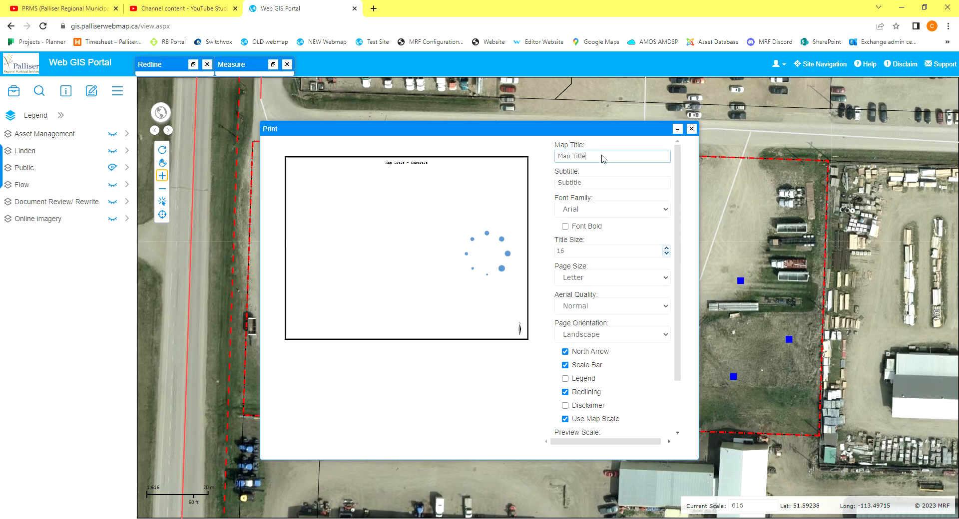
{"action": "left_click_drag", "start_coordinate": [594, 158], "coordinate": [566, 160]}
{"action": "key", "text": "BackSpace"}
{"action": "key", "text": "BackSpace"}
{"action": "type", "text": "Parc"}
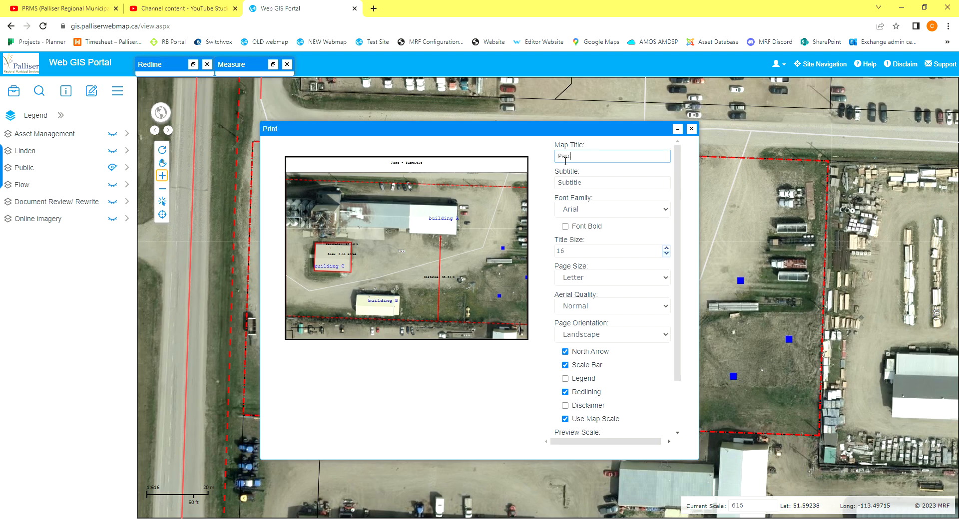
{"action": "type", "text": "el Map"}
Set the print title size to 22 and clear the subtitle.
{"action": "left_click", "coordinate": [667, 249]}
{"action": "left_click", "coordinate": [666, 248]}
{"action": "left_click", "coordinate": [667, 249]}
{"action": "left_click", "coordinate": [667, 249]}
{"action": "left_click", "coordinate": [667, 248]}
{"action": "left_click", "coordinate": [667, 249]}
{"action": "double_click", "coordinate": [564, 185]}
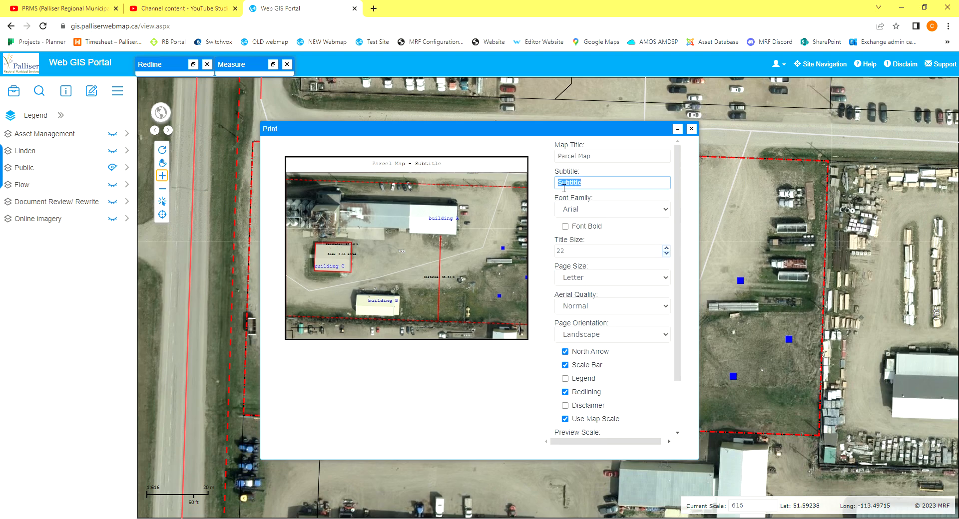
{"action": "key", "text": "BackSpace"}
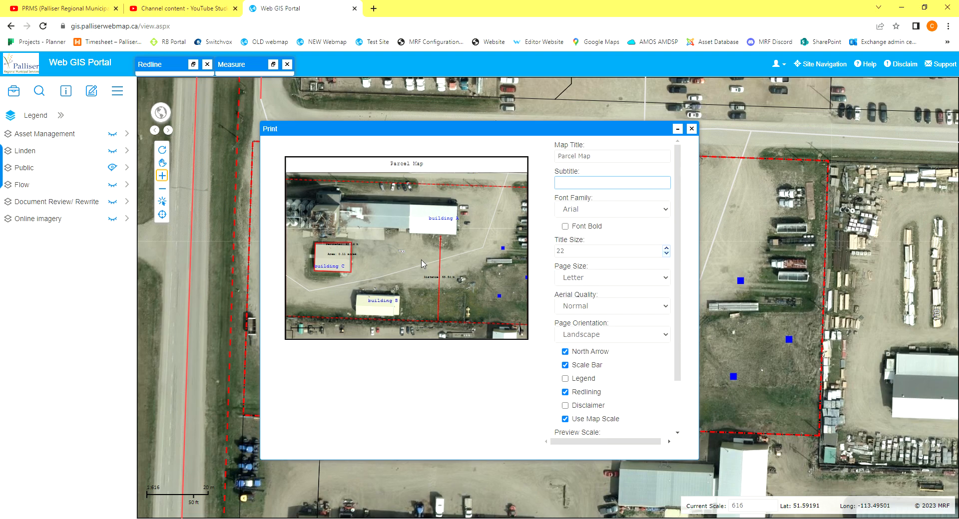
Reframe the print preview to fit the whole of parcel 700 and include the legend on the printout.
{"action": "scroll", "coordinate": [421, 264], "scroll_direction": "down", "scroll_amount": 1}
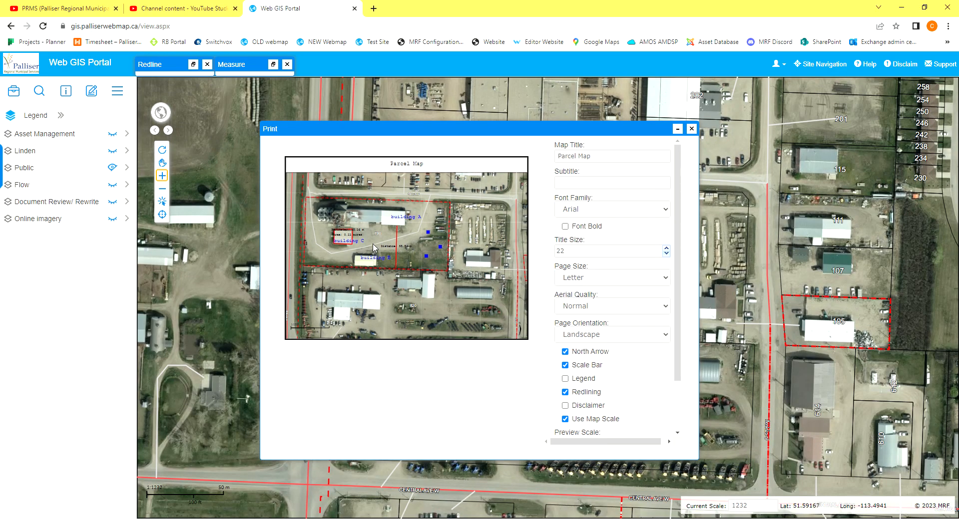
{"action": "mouse_move", "coordinate": [393, 278]}
{"action": "left_mouse_down"}
{"action": "mouse_move", "coordinate": [418, 290]}
{"action": "mouse_move", "coordinate": [408, 269]}
{"action": "left_mouse_up"}
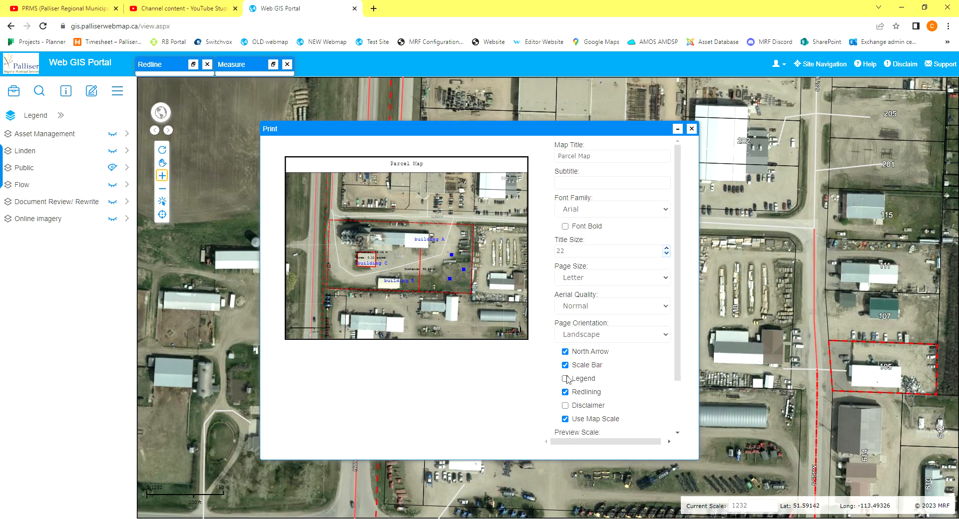
{"action": "left_click", "coordinate": [565, 352]}
{"action": "left_click", "coordinate": [565, 382]}
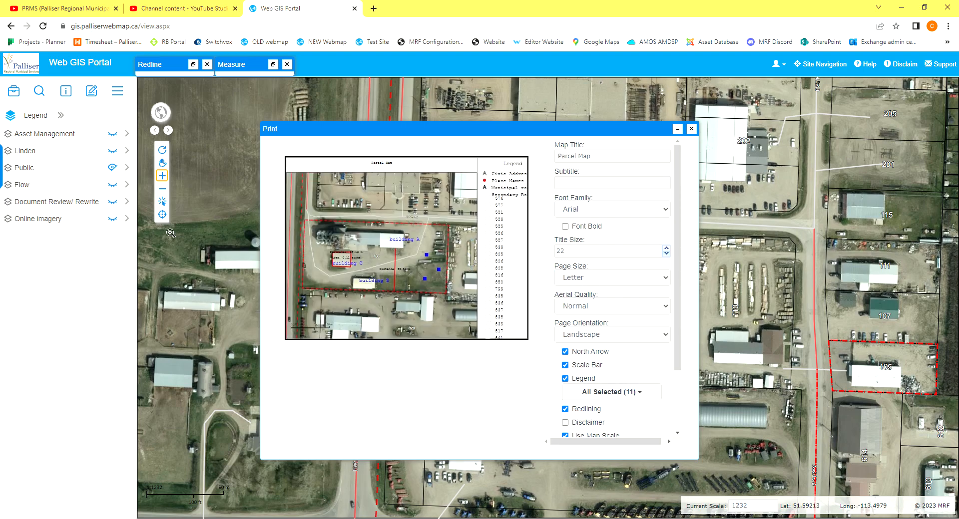
Exclude Civic Address, Place Names, the municipal, secondary and primary road labels, Roads and Highways from the printed legend.
{"action": "left_click", "coordinate": [128, 168]}
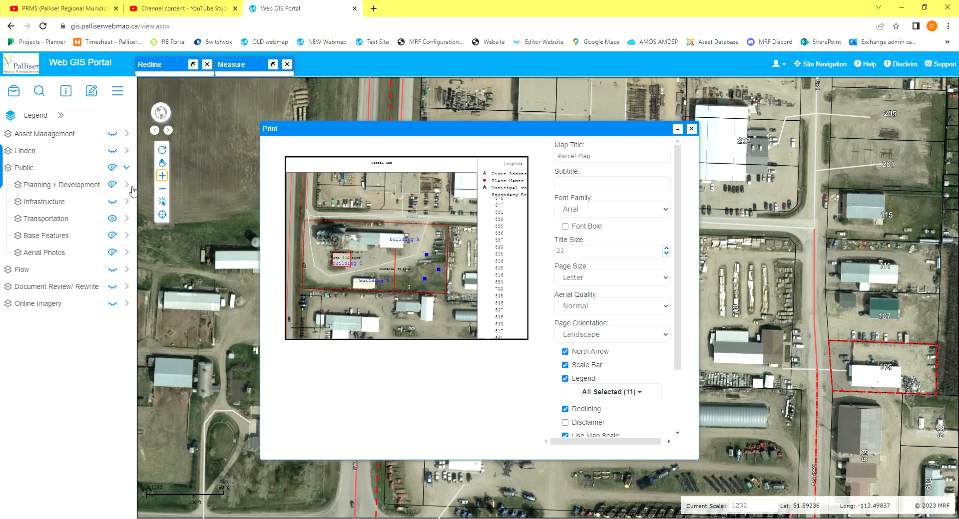
{"action": "left_click", "coordinate": [627, 399]}
{"action": "scroll", "coordinate": [633, 344], "scroll_direction": "down", "scroll_amount": 3}
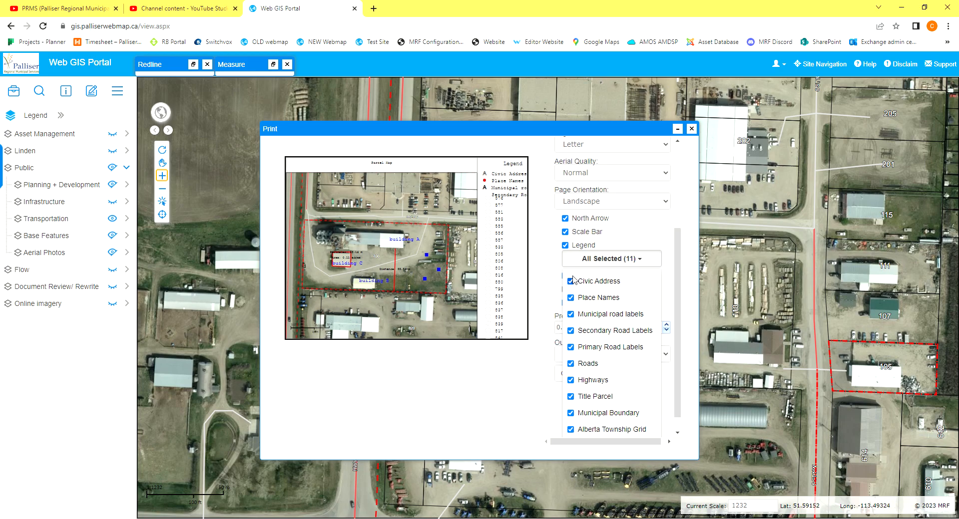
{"action": "left_click", "coordinate": [570, 281]}
{"action": "left_click", "coordinate": [570, 298]}
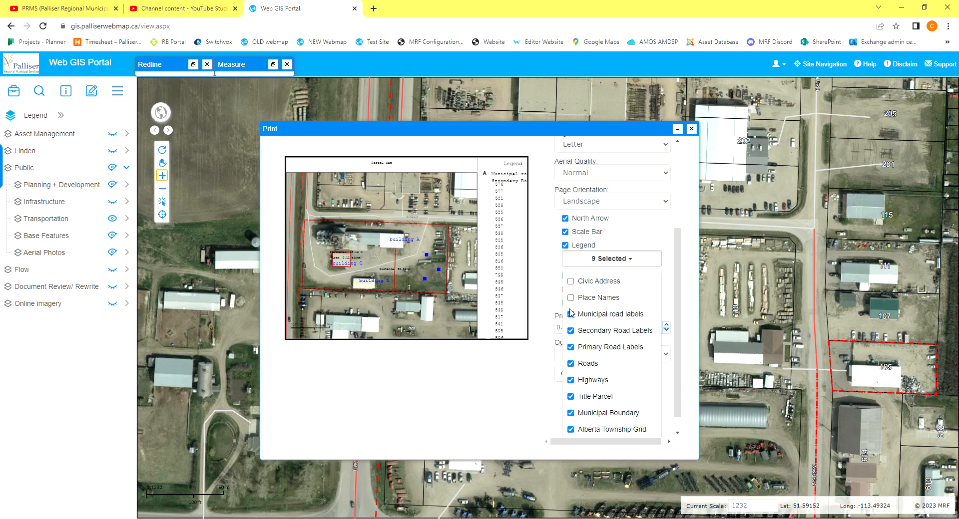
{"action": "left_click", "coordinate": [571, 315]}
{"action": "left_click", "coordinate": [571, 347]}
{"action": "left_click", "coordinate": [570, 331]}
{"action": "left_click", "coordinate": [570, 364]}
{"action": "left_click", "coordinate": [570, 381]}
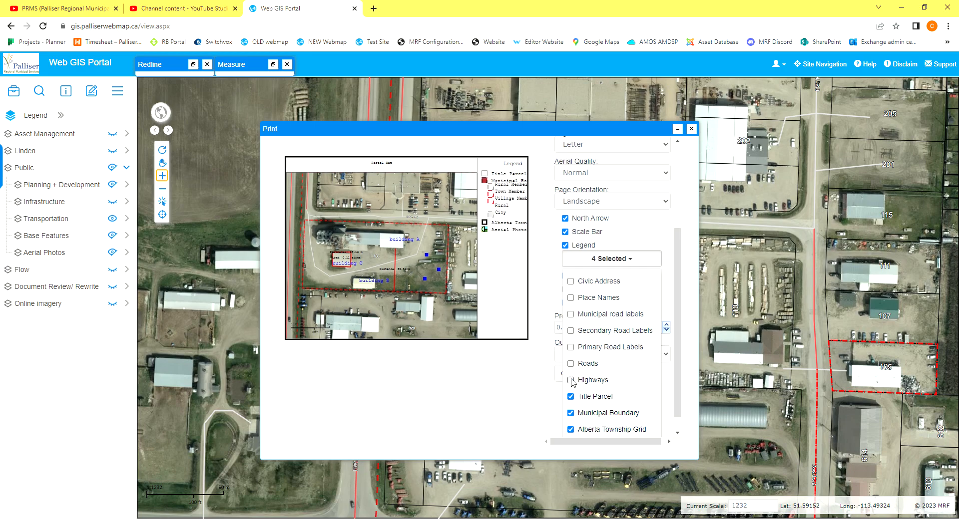
Exclude Municipal Boundary, Alberta Township Grid and Aerial Photo from the printed legend, keeping only Title Parcel.
{"action": "left_click", "coordinate": [571, 397]}
{"action": "scroll", "coordinate": [573, 402], "scroll_direction": "down", "scroll_amount": 1}
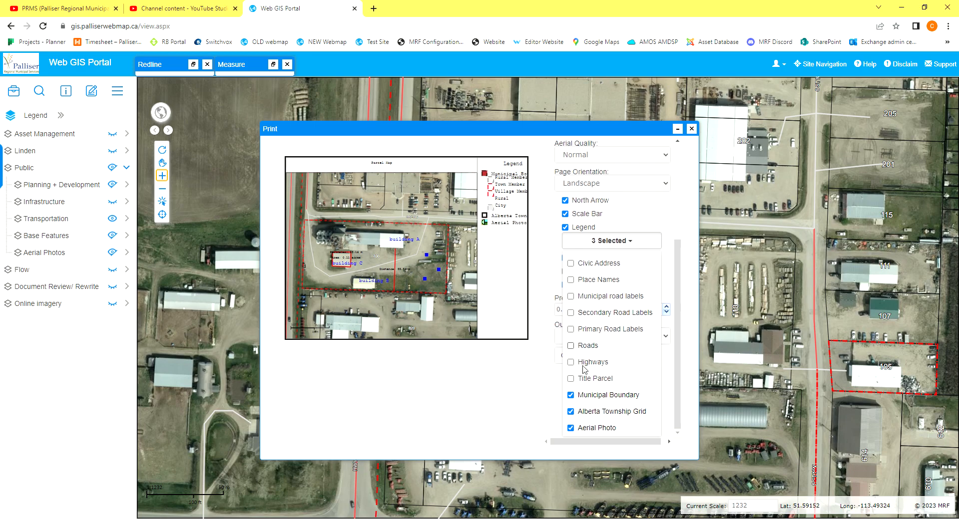
{"action": "left_click", "coordinate": [571, 396]}
{"action": "left_click", "coordinate": [571, 411]}
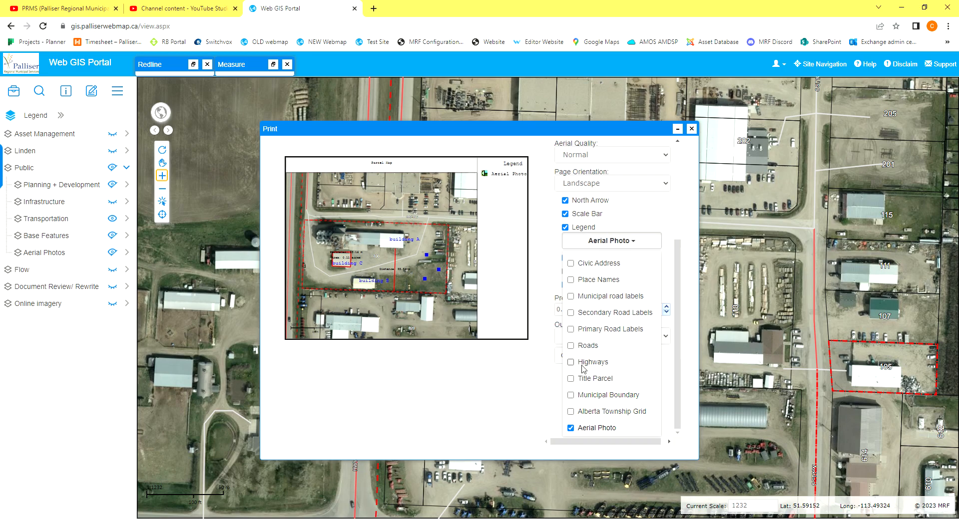
{"action": "left_click", "coordinate": [572, 430]}
{"action": "left_click", "coordinate": [571, 429]}
{"action": "left_click", "coordinate": [571, 429]}
{"action": "left_click", "coordinate": [571, 379]}
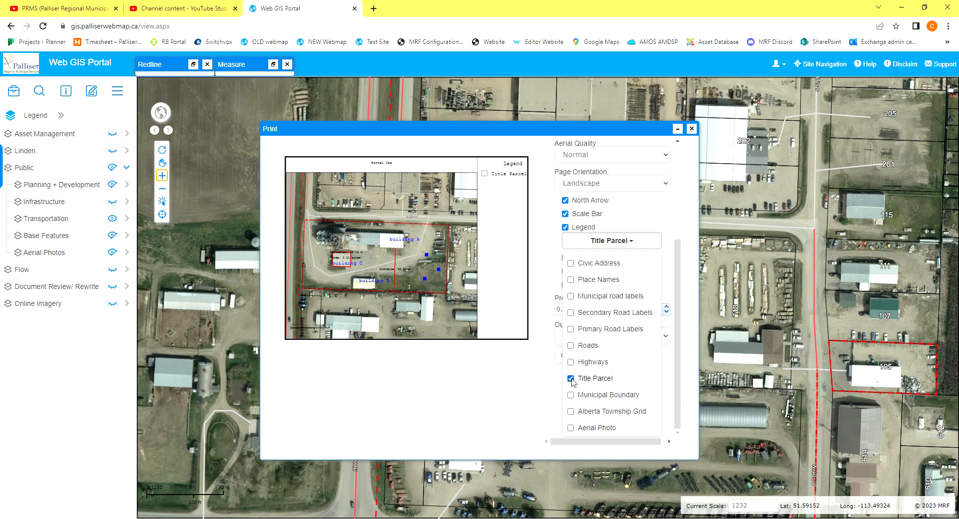
{"action": "left_click", "coordinate": [515, 403]}
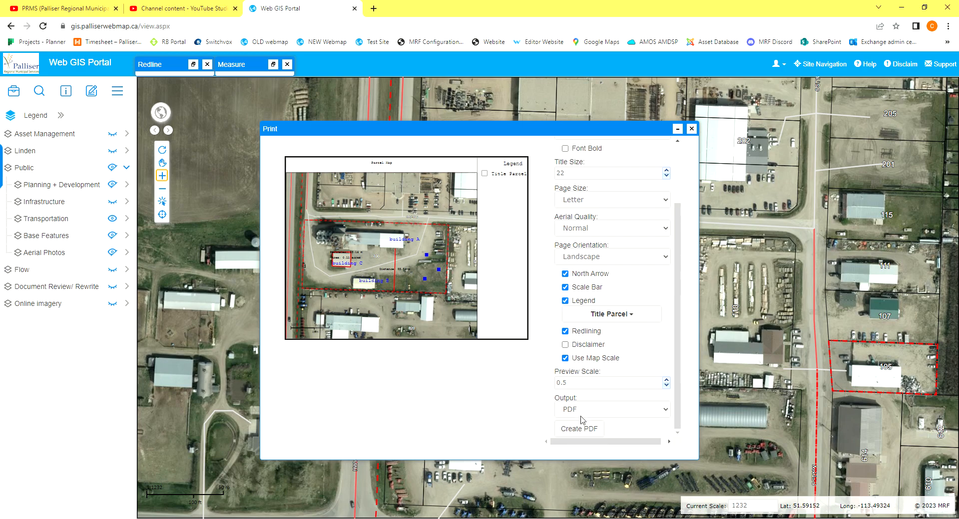
Create the PDF of the parcel map and download it.
{"action": "left_click", "coordinate": [584, 431]}
{"action": "left_click", "coordinate": [633, 430]}
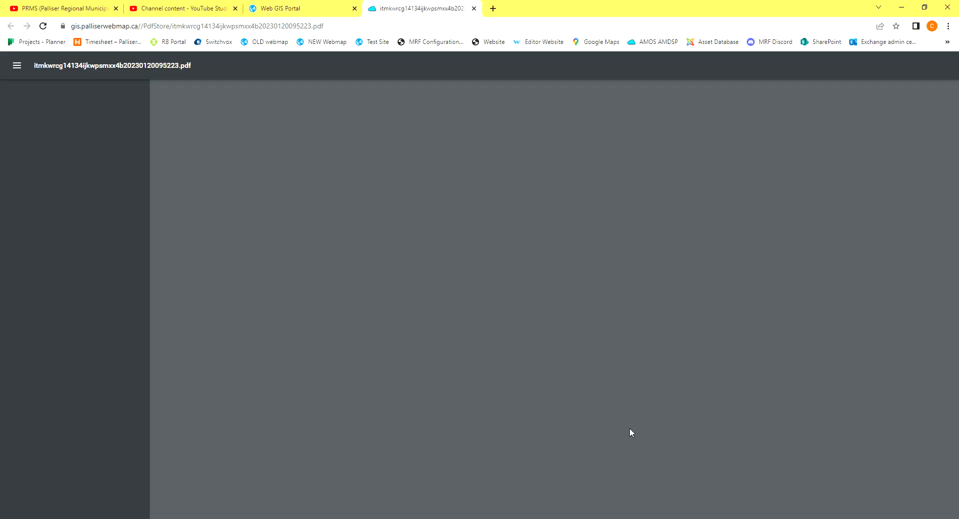